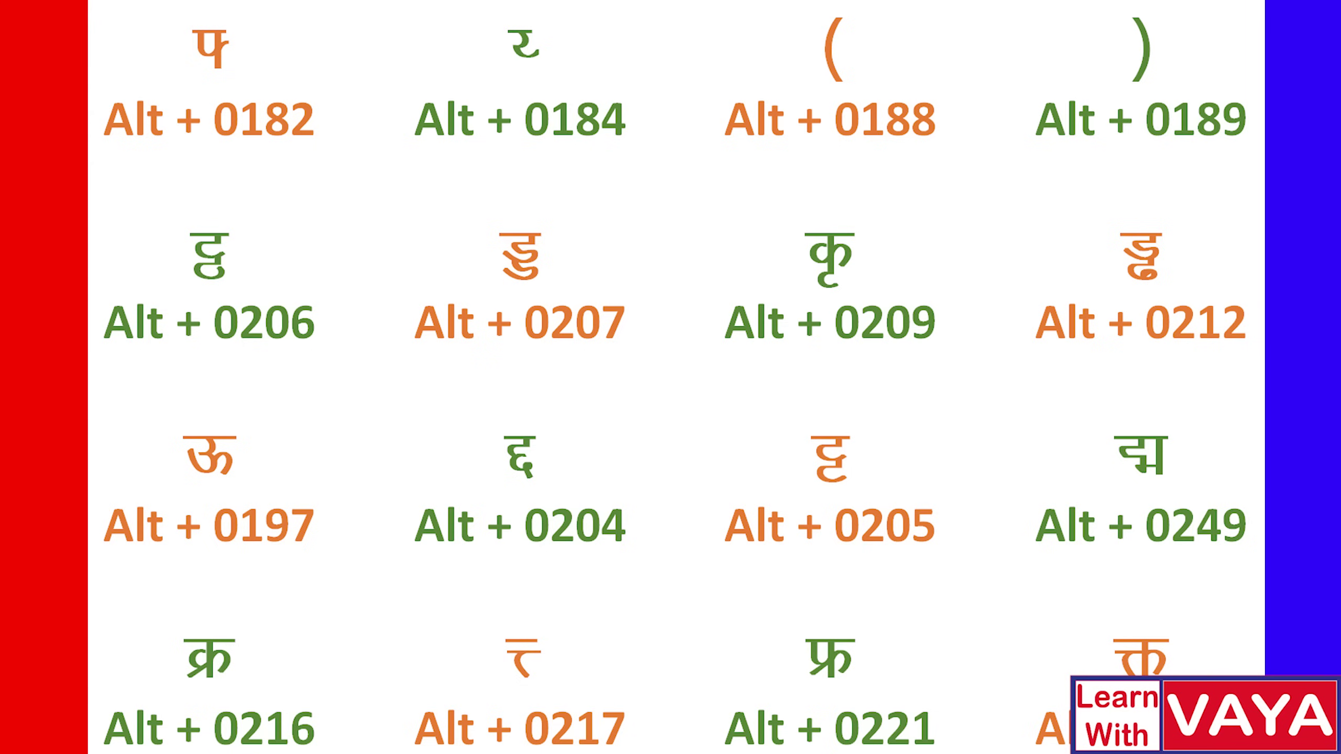
# Type a chart of Kruti Dev 010 characters, such as फ, र, ह and ÷, at size 50
pyautogui.write('i j g ÷')
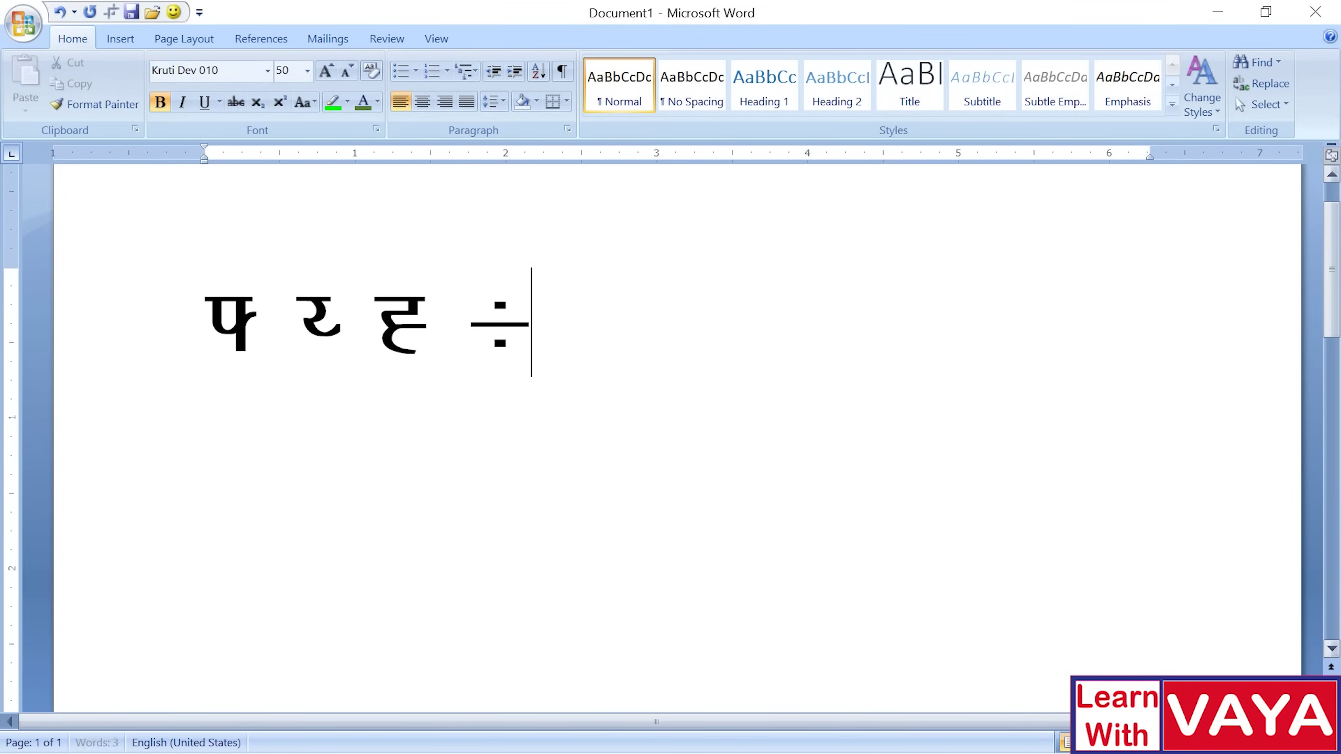
pyautogui.write(' ¼ ½ ¾ Å ')
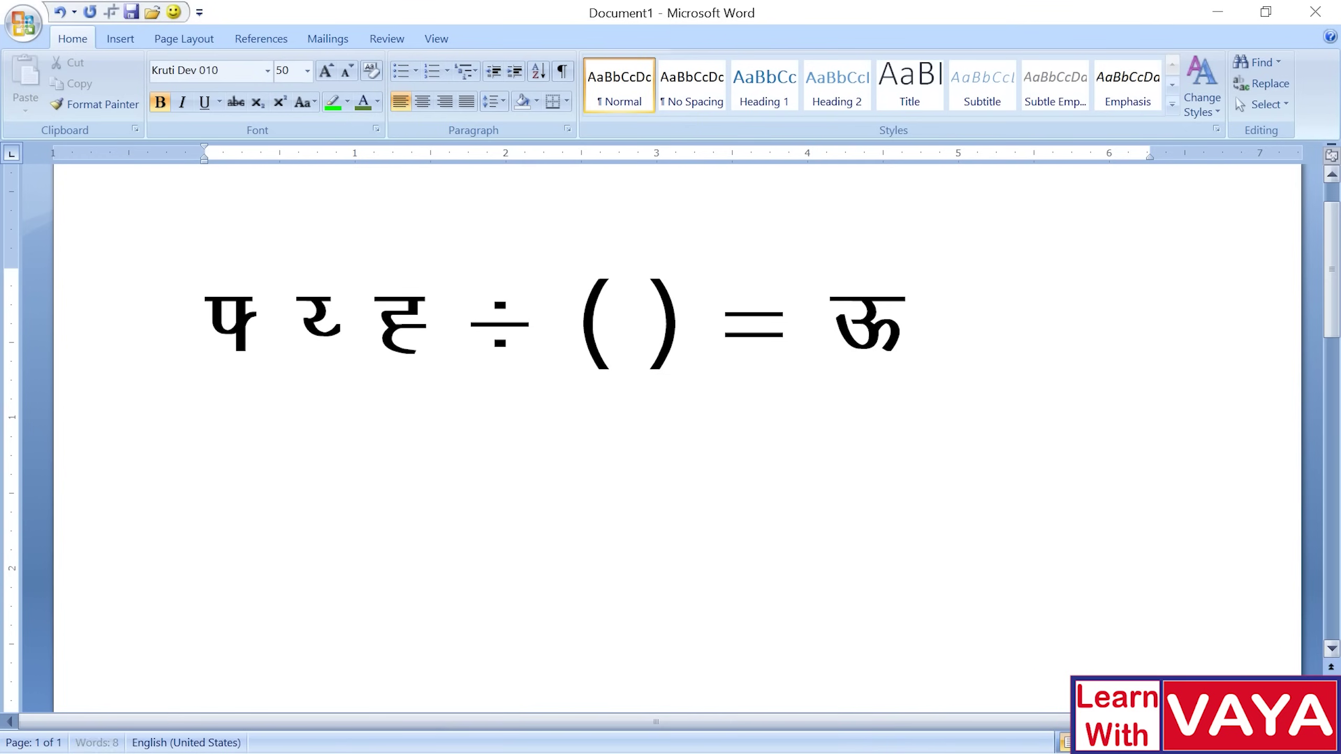
pyautogui.write('Î Ï Ñ ')
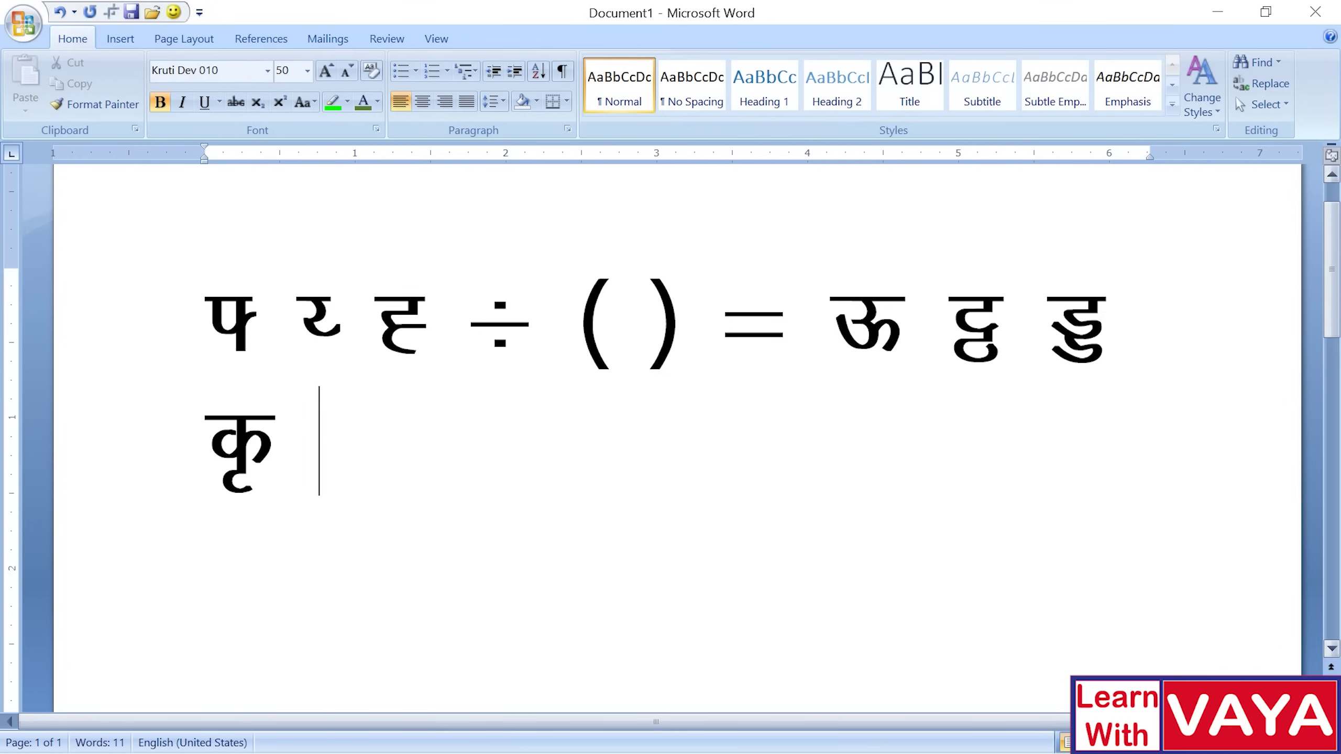
pyautogui.write('Ò Ø = ')
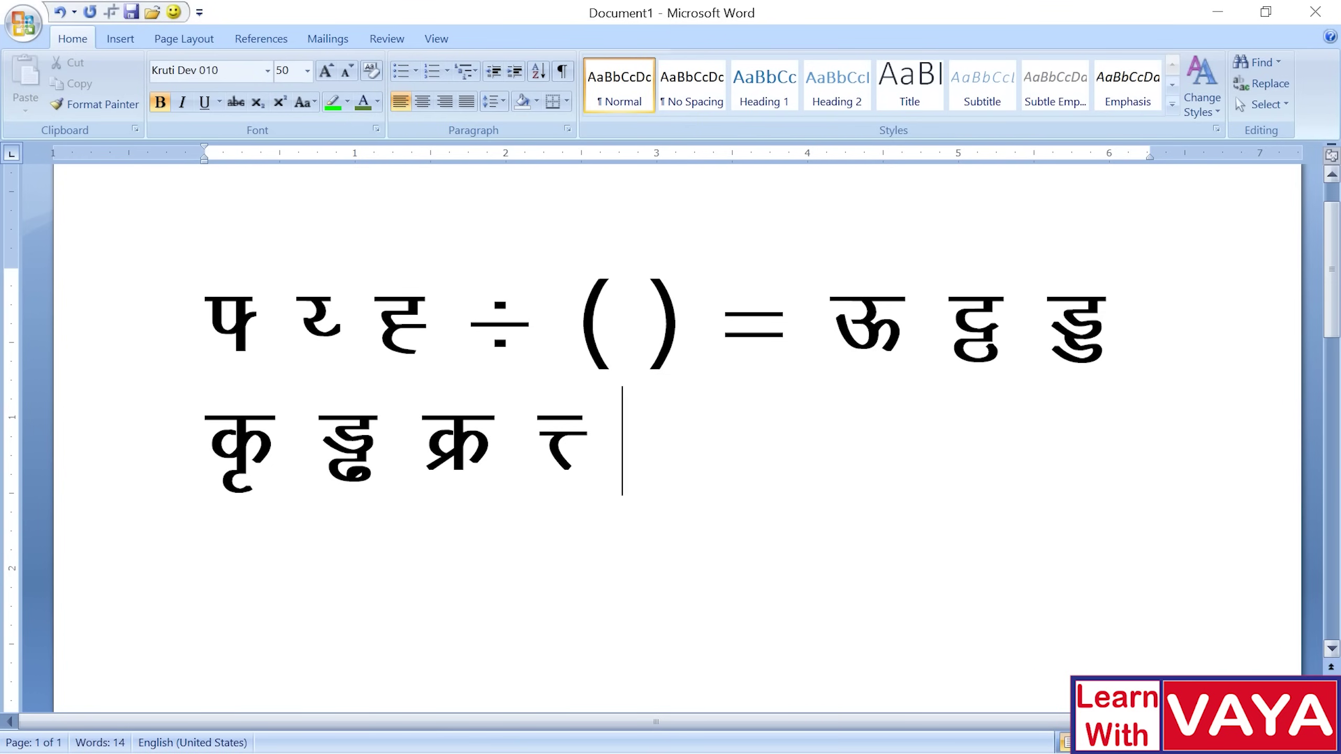
pyautogui.write('Z Ú ')
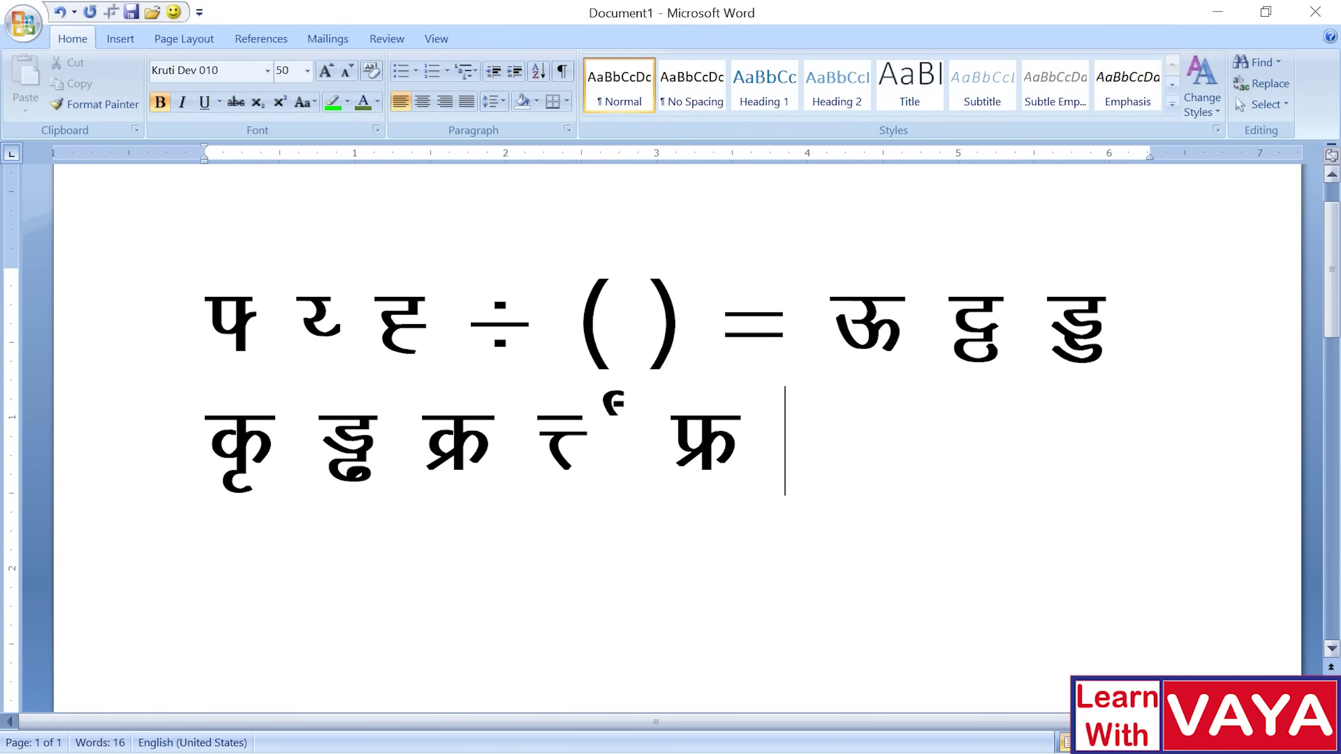
pyautogui.write('à ã Ùk = ')
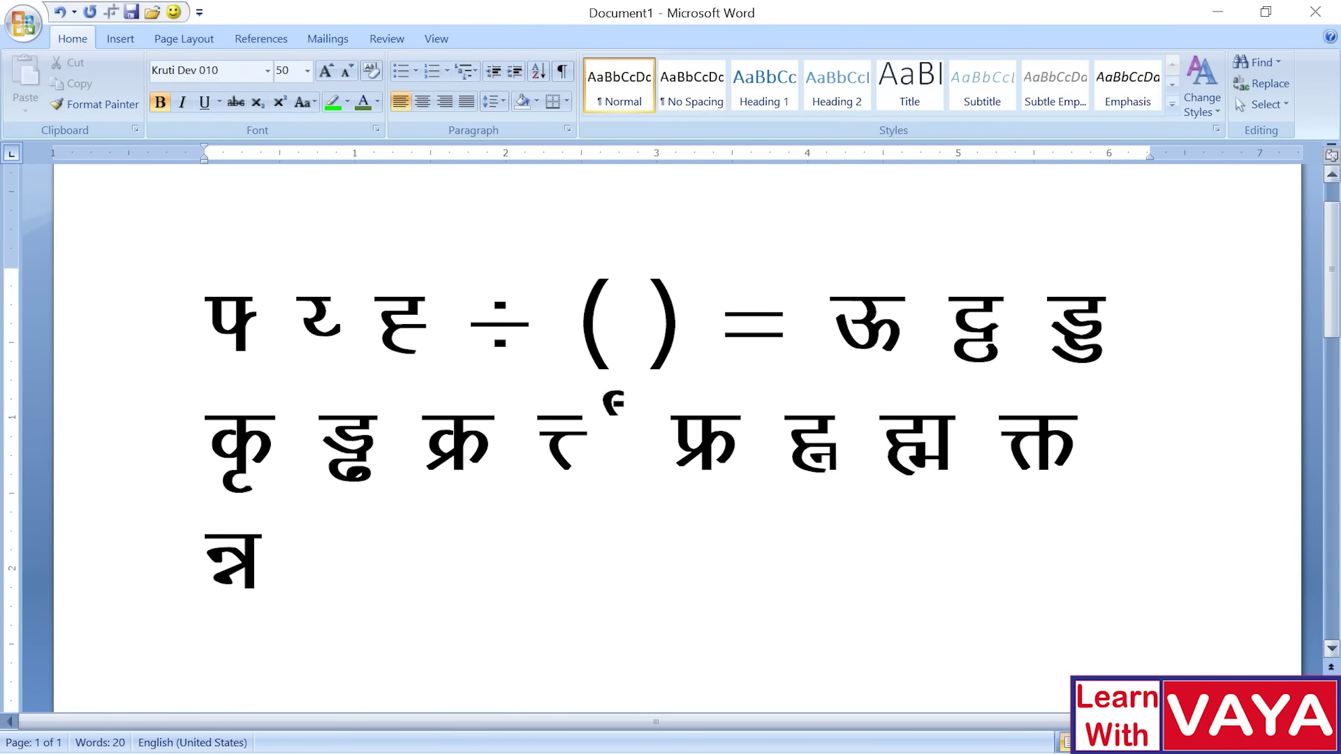
pyautogui.write('Ë Ì P;')
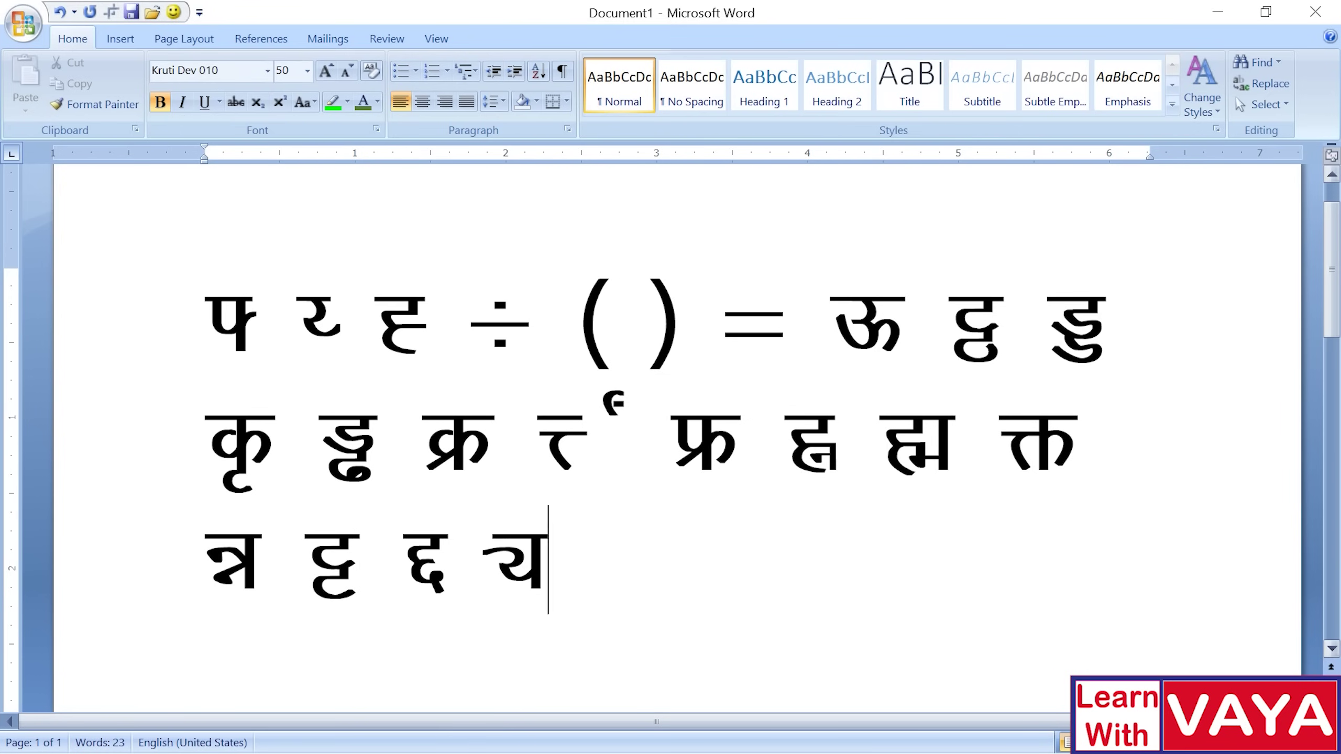
pyautogui.write(' L= Dd Pp')
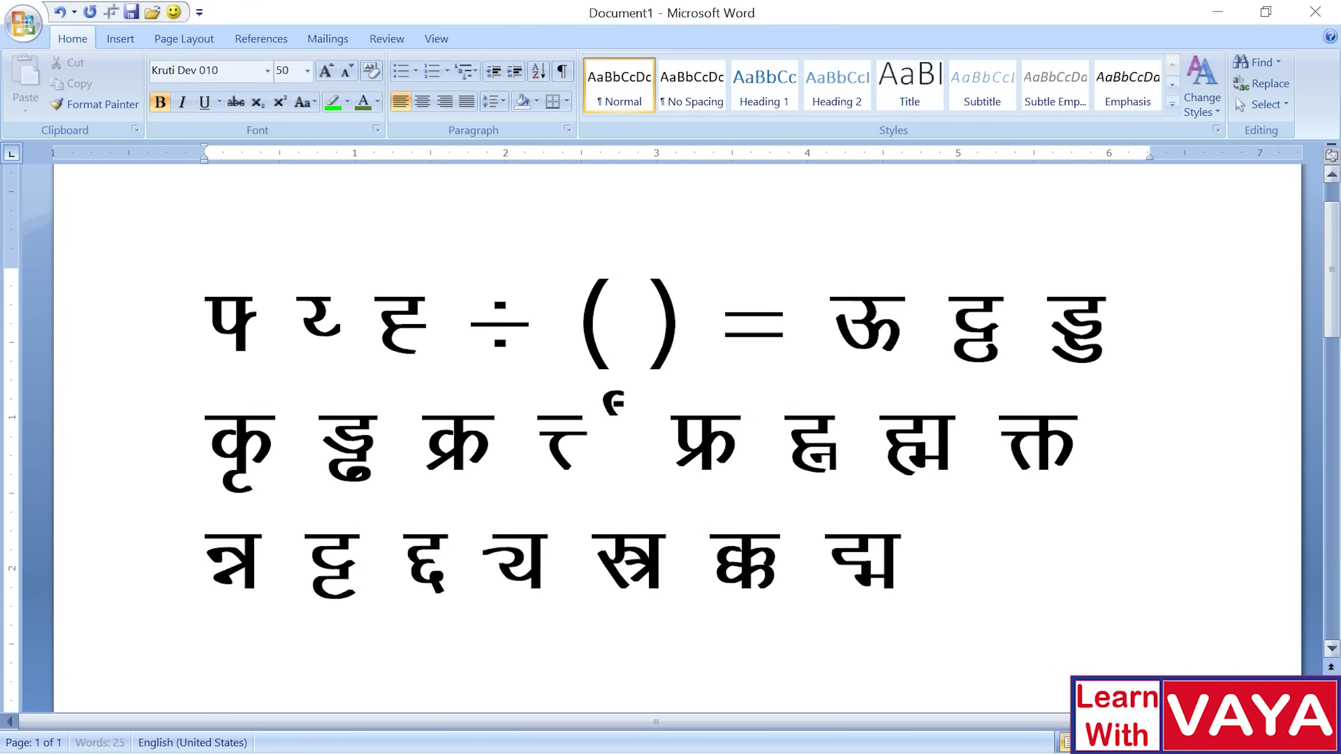
# Create a new blank document
pyautogui.hotkey('ctrl', 'n')
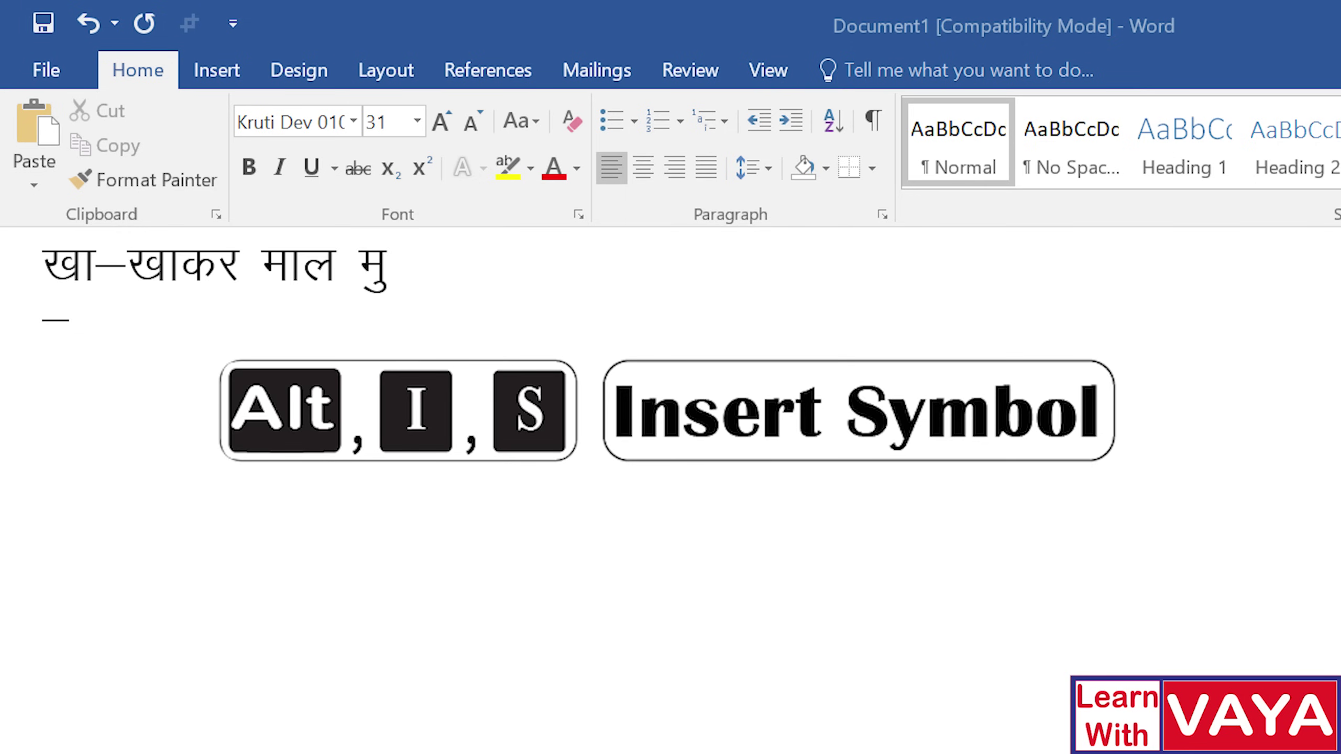
# Open the Symbol dialog and set its font to Kruti Dev 010 by searching 'kru'
pyautogui.hotkey('alt', 'i')
pyautogui.press('s')
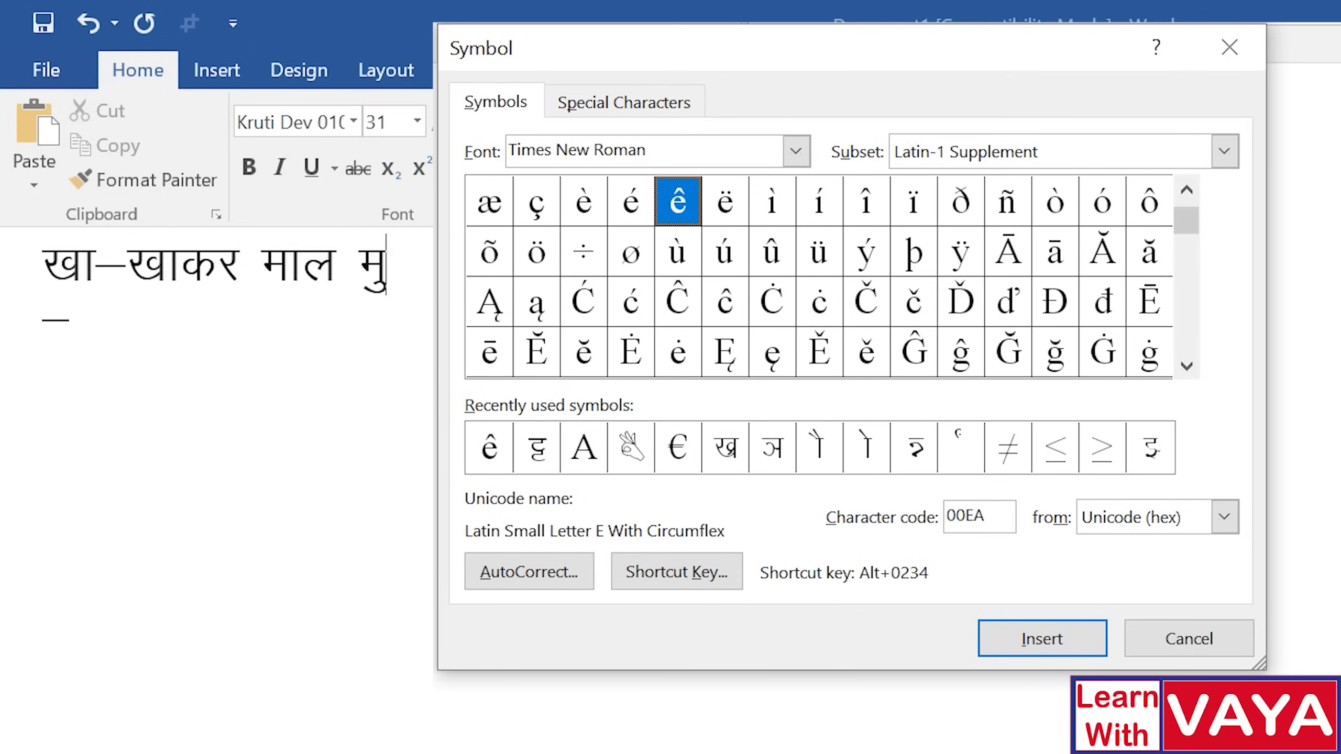
pyautogui.click(796, 151)
pyautogui.write('k')
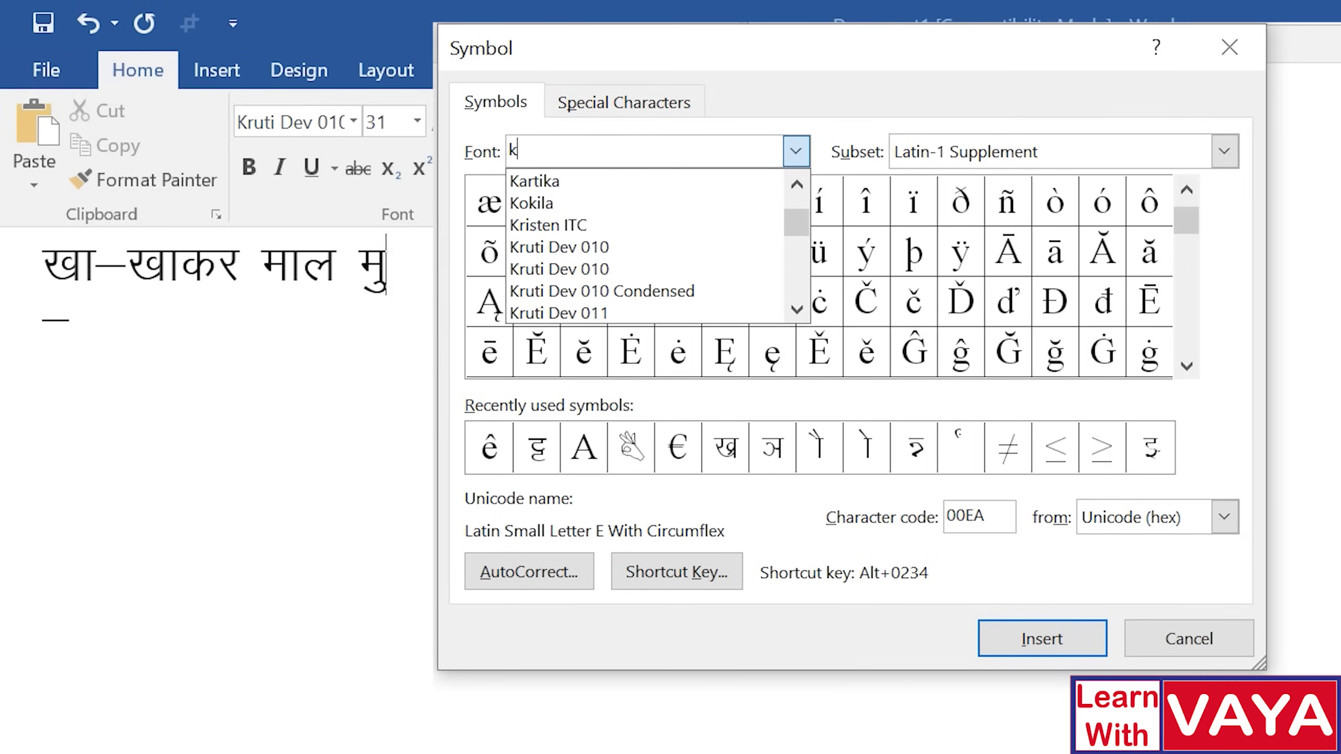
pyautogui.write('ru')
pyautogui.press('Down')
pyautogui.press('Return')
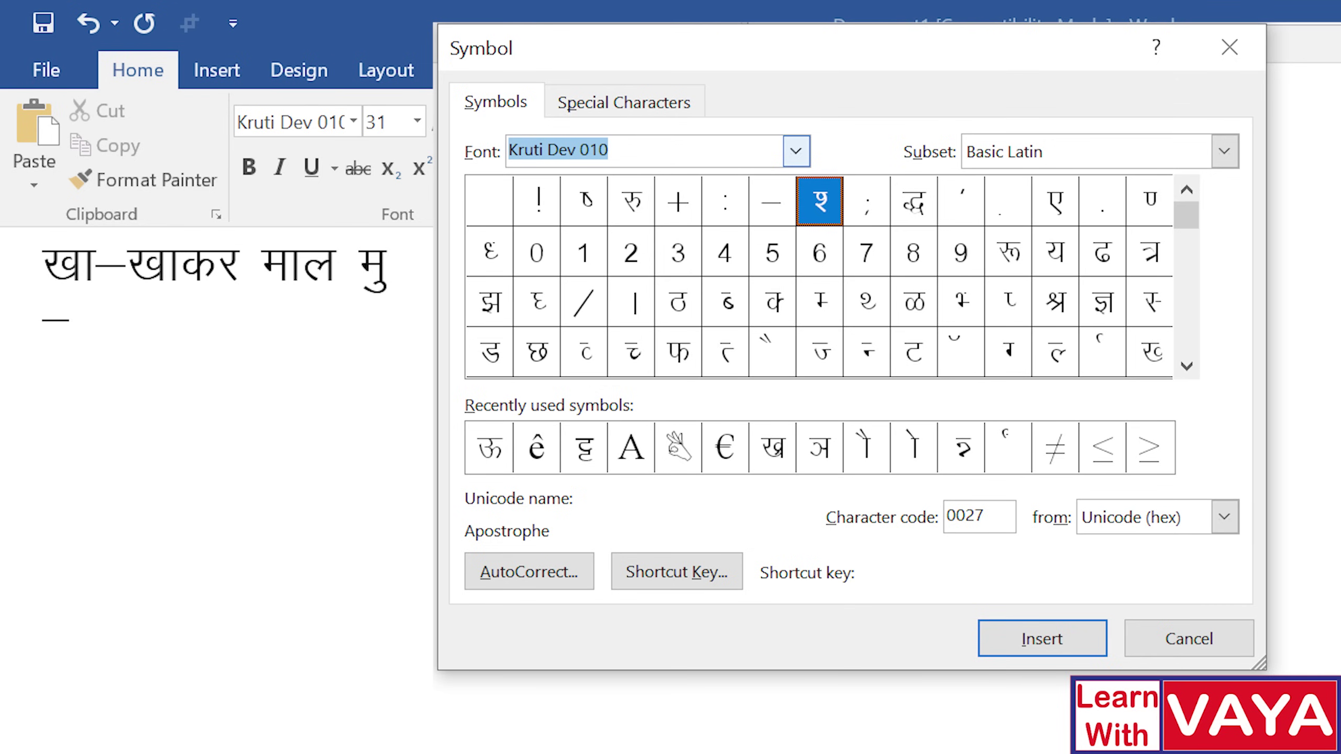
# Insert the ऊ glyph from the Kruti Dev 010 grid after मु, then close the dialog
pyautogui.press('Tab')
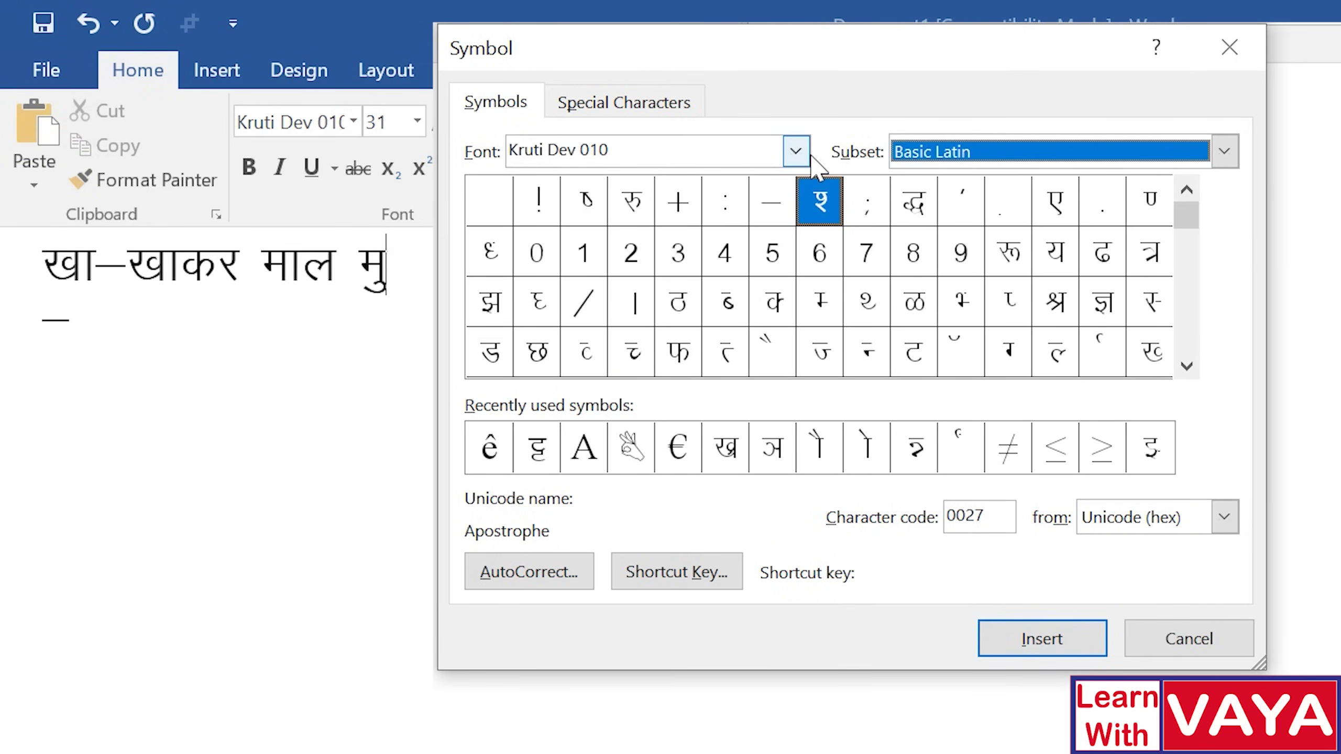
pyautogui.click(1187, 366)
pyautogui.click(1187, 366)
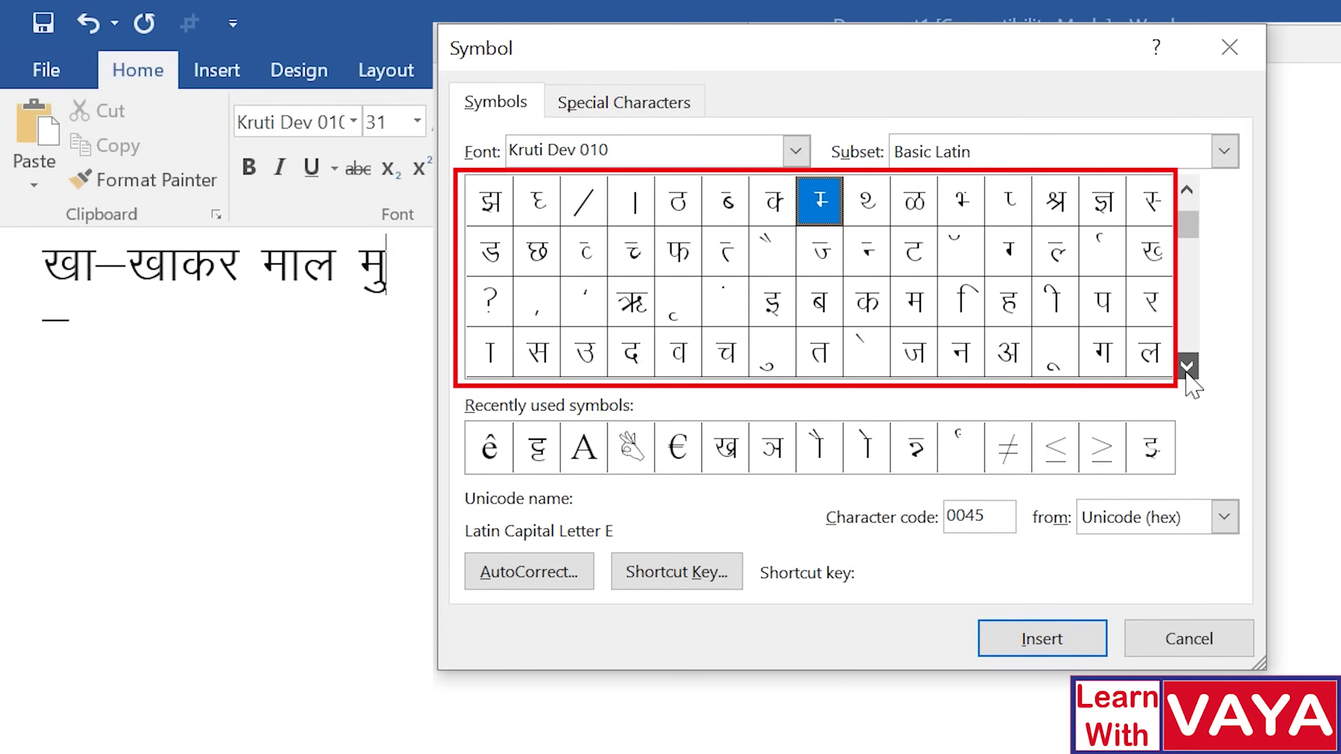
pyautogui.click(1187, 365)
pyautogui.click(1187, 366)
pyautogui.click(1187, 366)
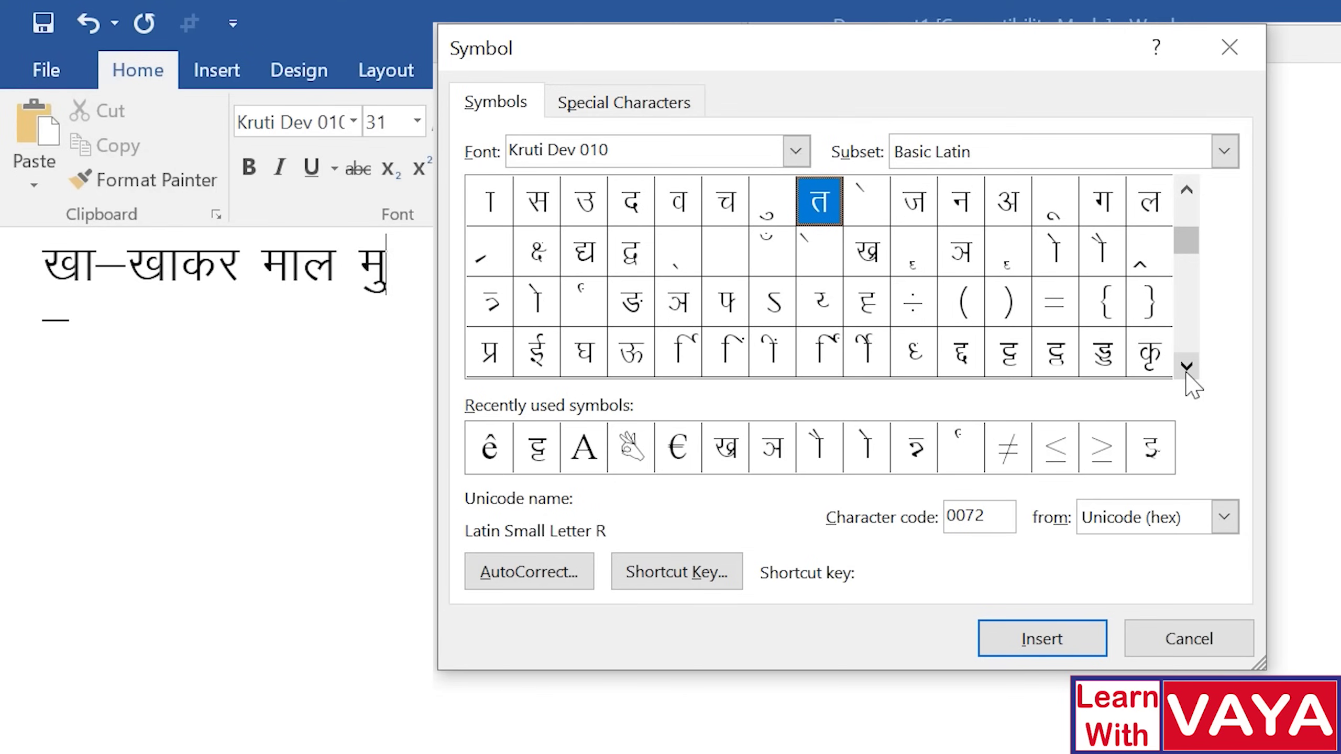
pyautogui.click(1188, 365)
pyautogui.click(1187, 366)
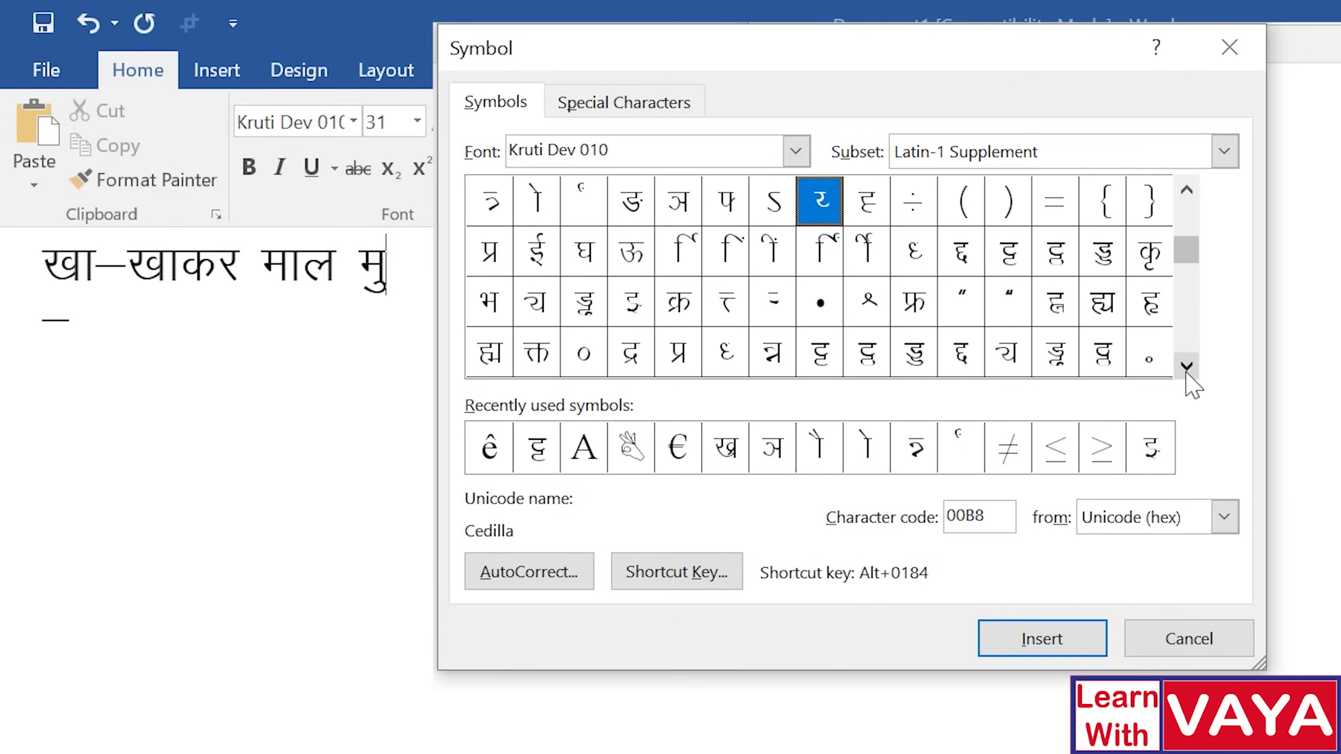
pyautogui.click(631, 251)
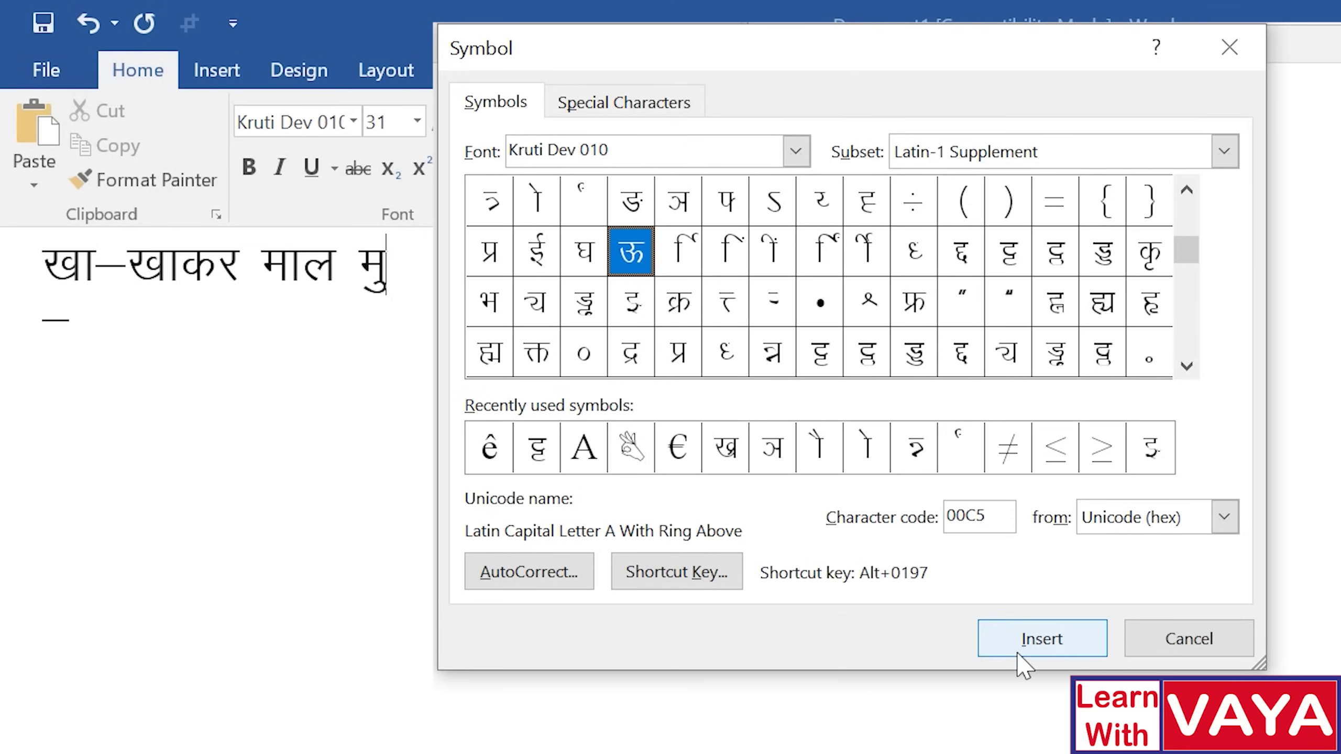
pyautogui.click(1023, 667)
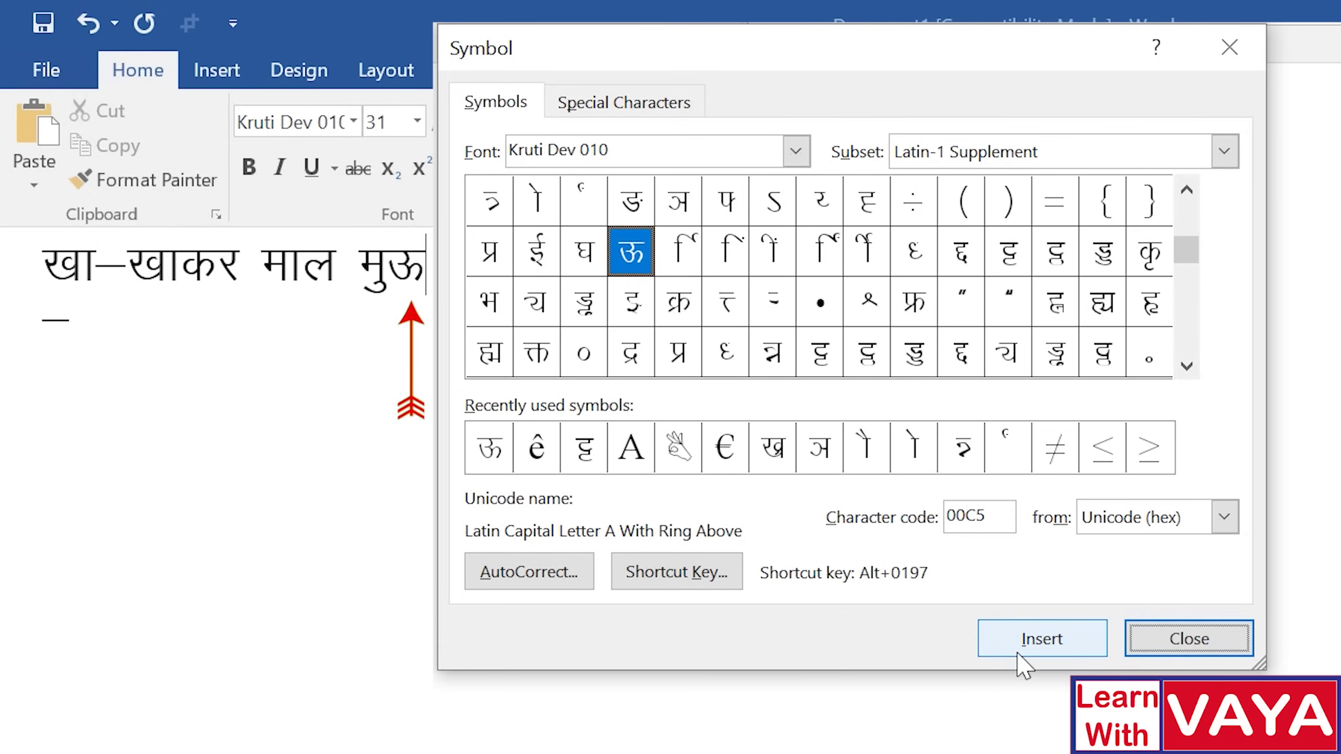
pyautogui.press('Escape')
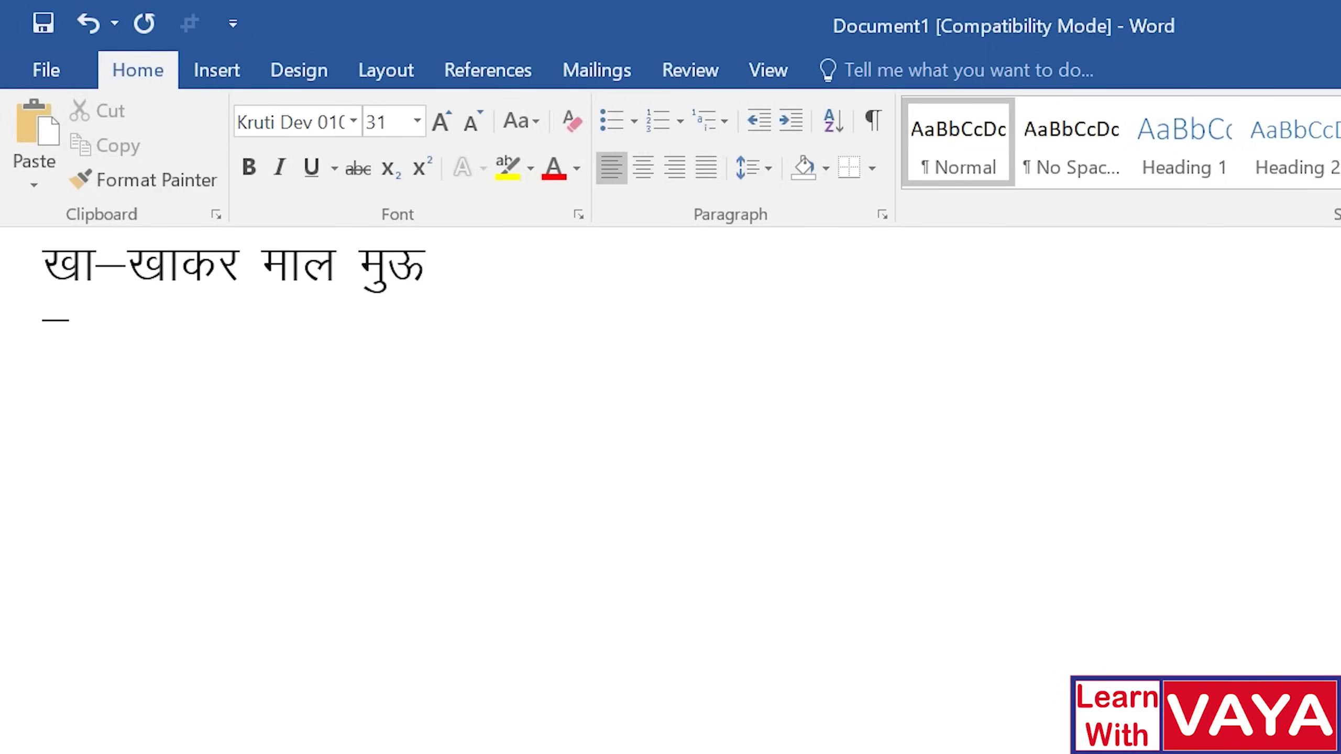
# Delete the ऊ after मु and reopen the Symbol dialog on the Kruti Dev प character
pyautogui.press('BackSpace')
pyautogui.press('alt')
pyautogui.press('i')
pyautogui.press('s')
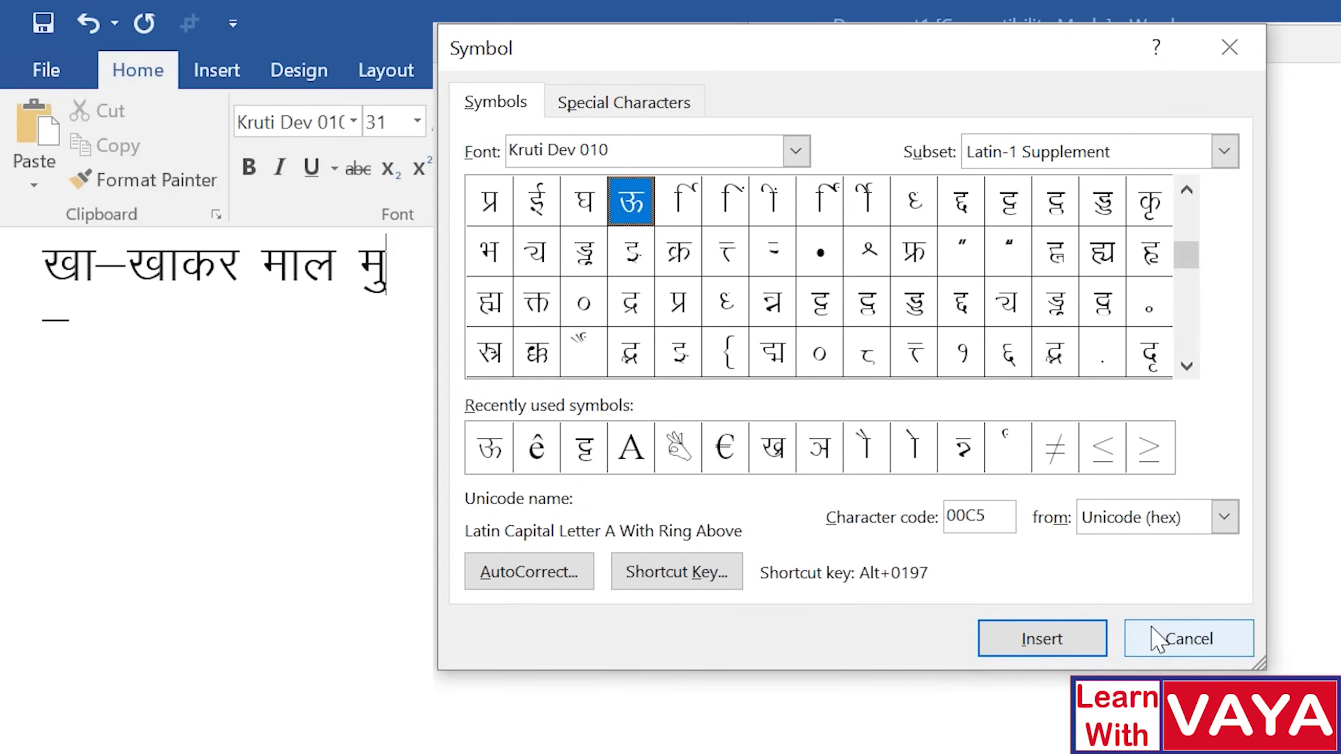
pyautogui.scroll(2, 1103, 322)
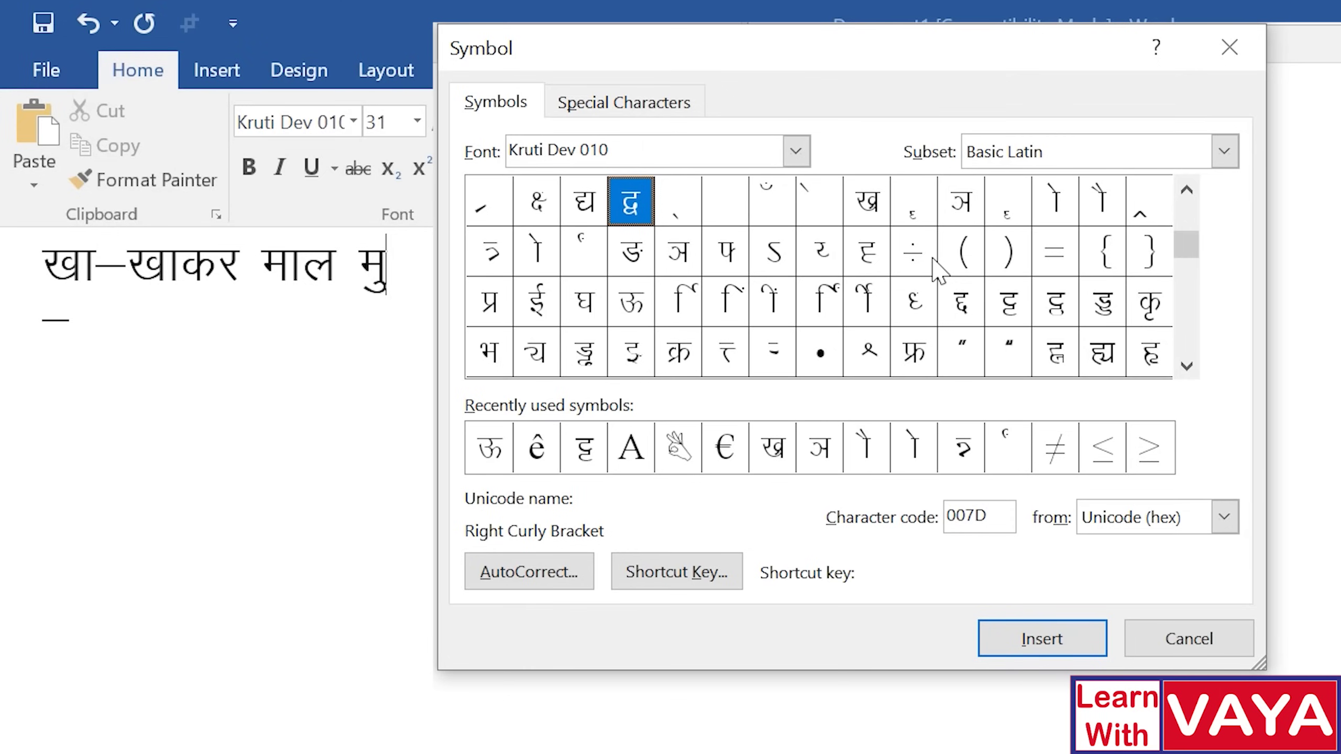
pyautogui.click(733, 254)
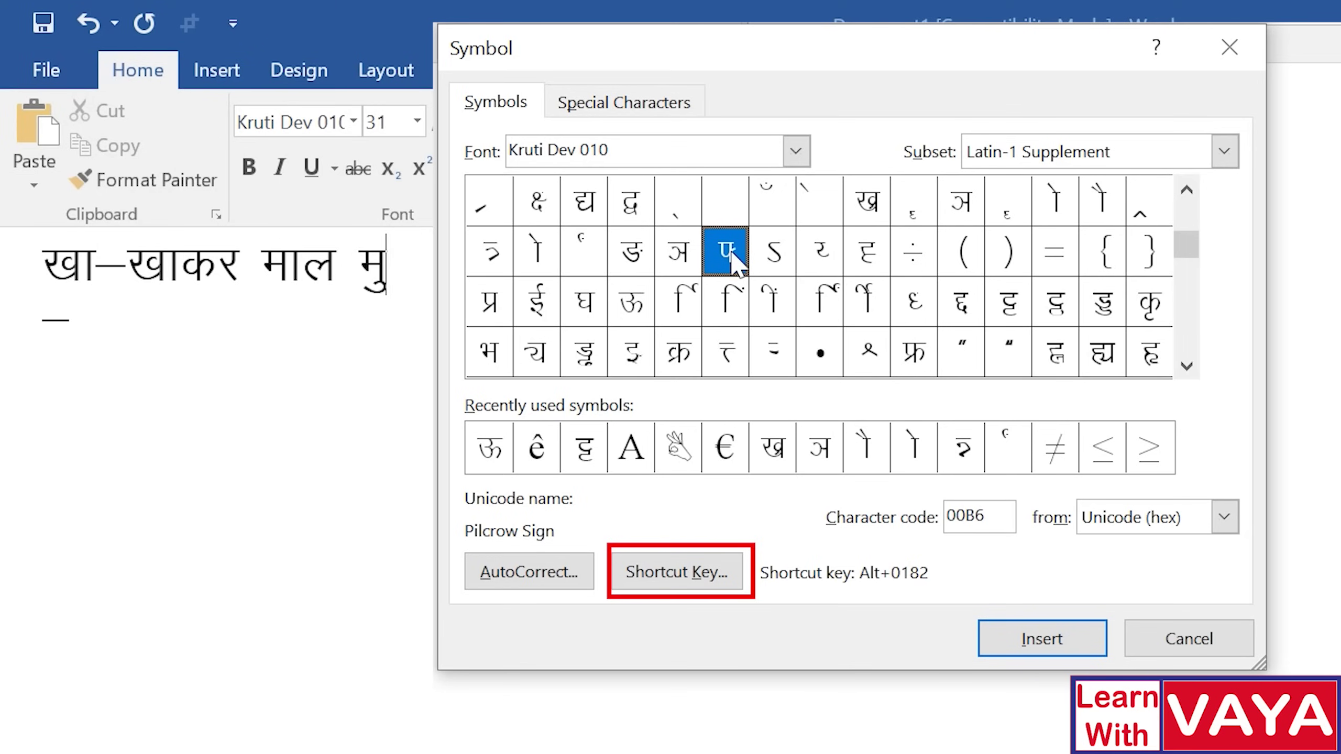
# Open Customize Keyboard for the प symbol and try Ctrl+C, which EditCopy already uses
pyautogui.click(718, 580)
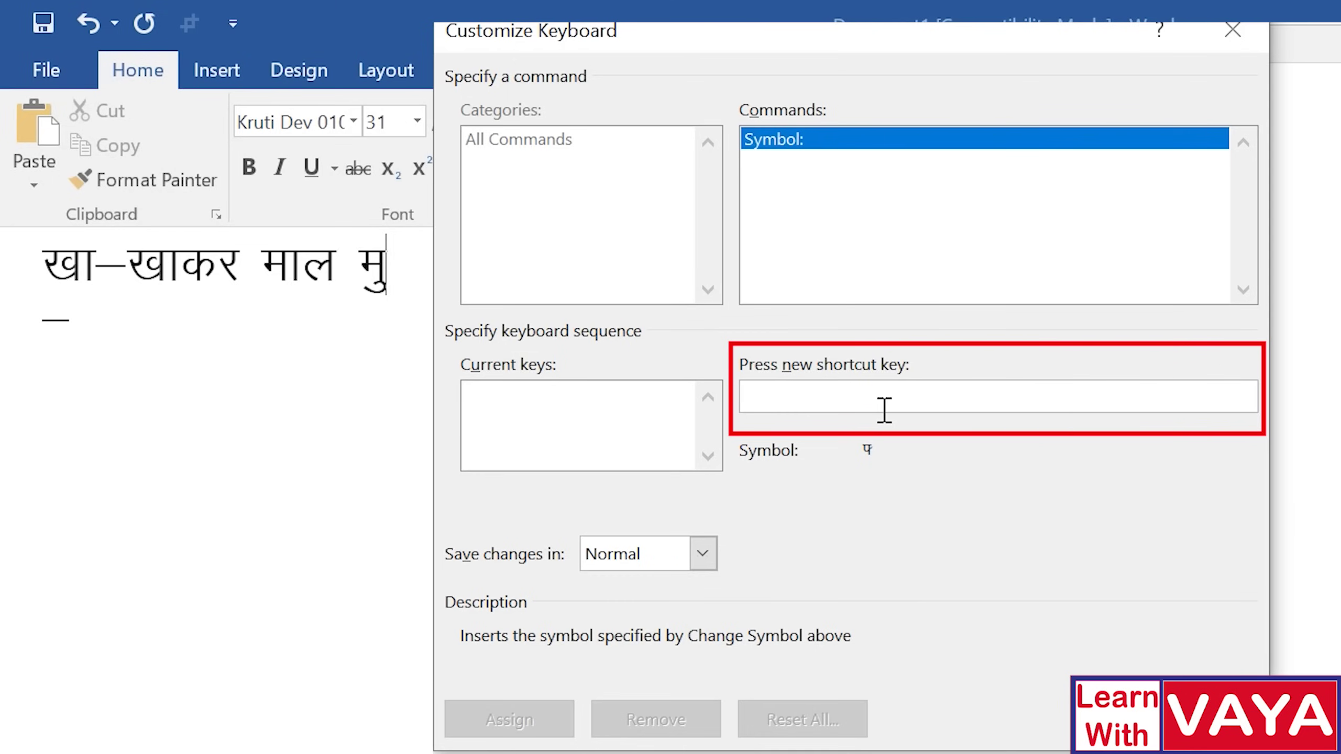
pyautogui.hotkey('ctrl', 'c')
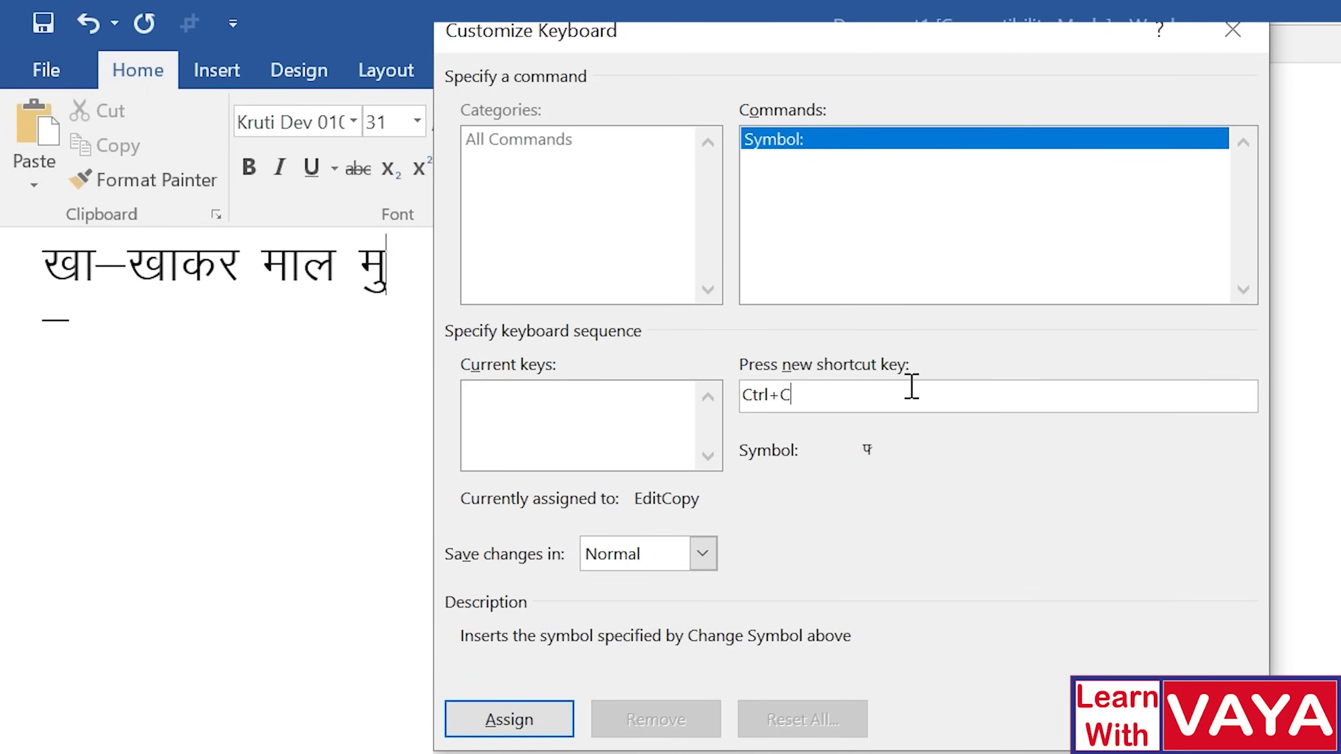
# Replace Ctrl+C with Alt+F and assign it as the प symbol's shortcut
pyautogui.press('BackSpace')
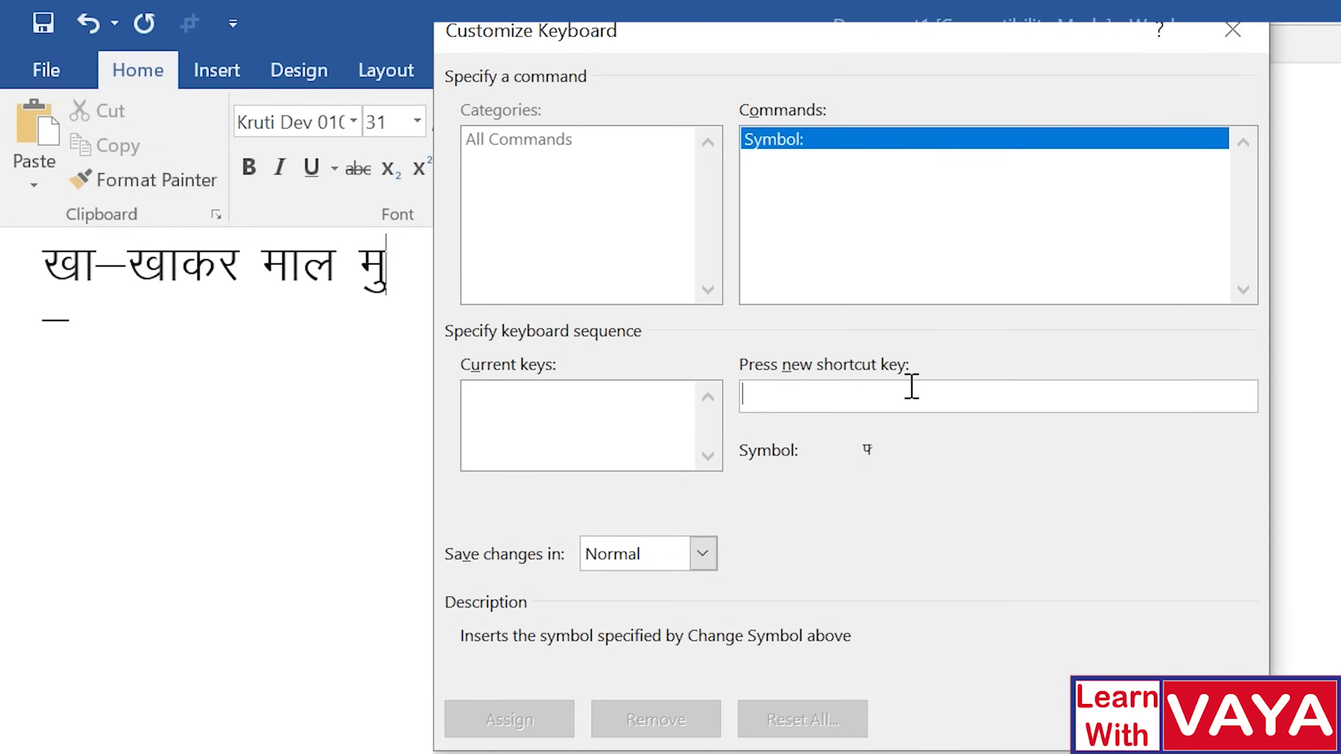
pyautogui.hotkey('alt', 'f')
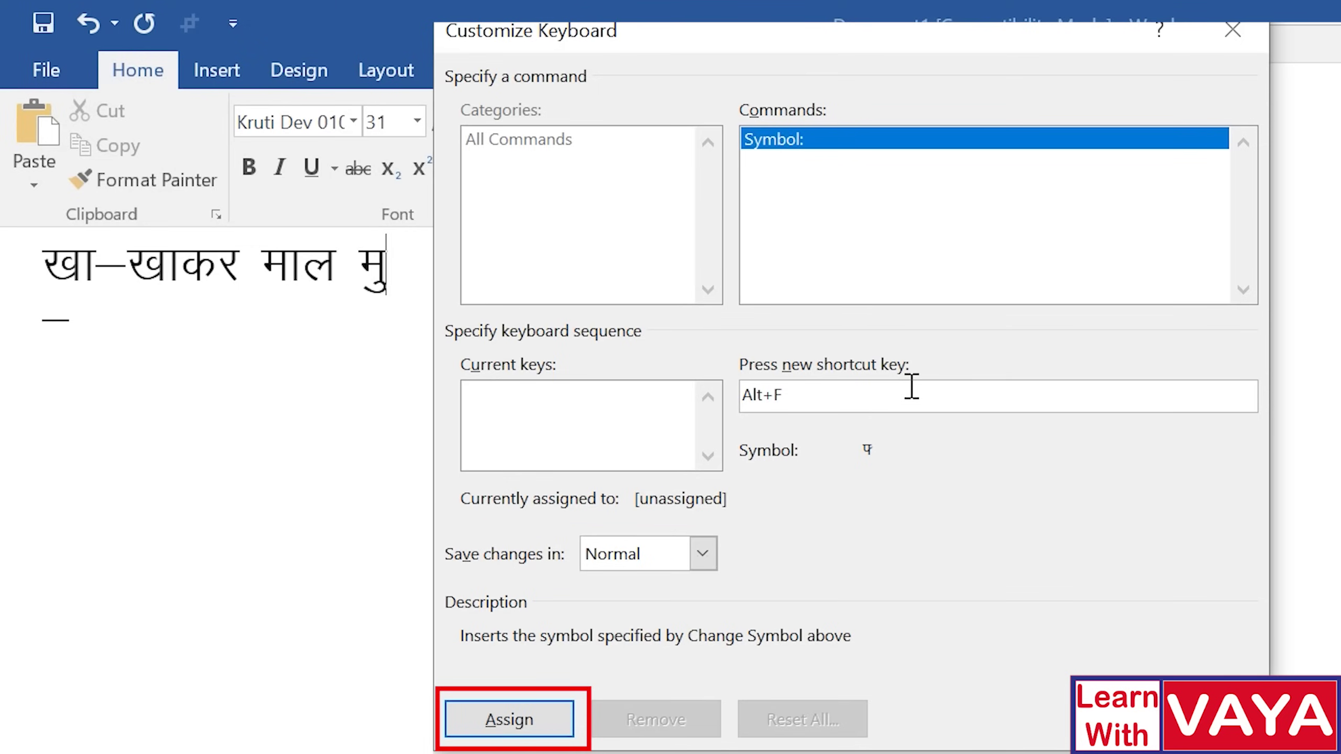
pyautogui.click(543, 718)
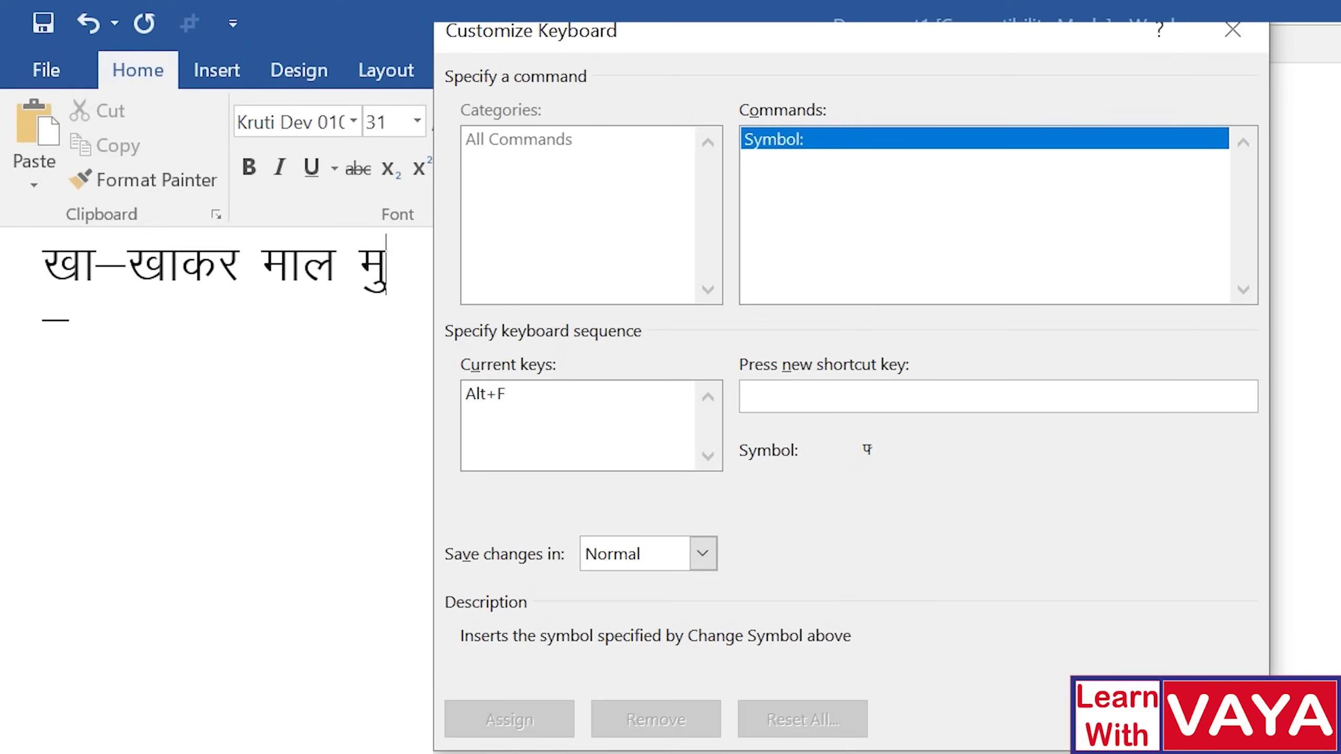
pyautogui.click(1194, 720)
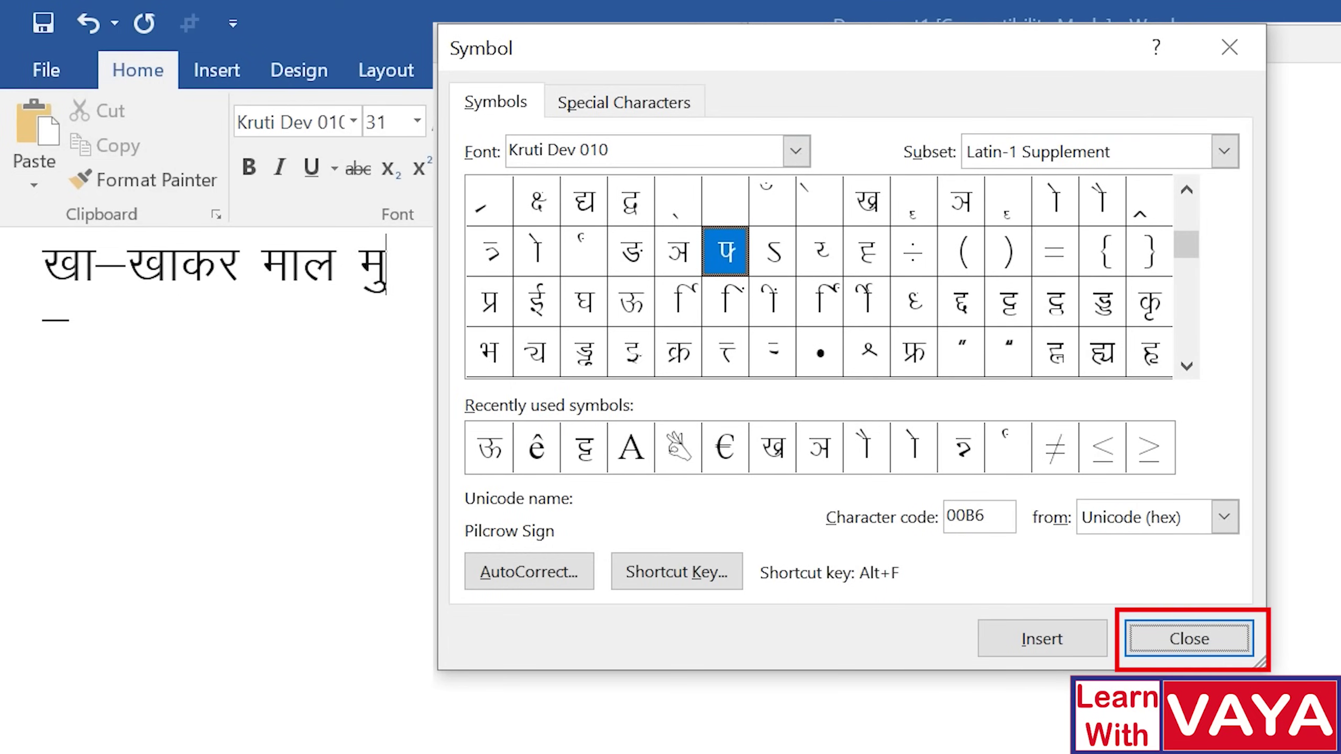
# Finish the first line with 'मुफ्त का' (typed iQ~r dk) and start a new line
pyautogui.click(1168, 650)
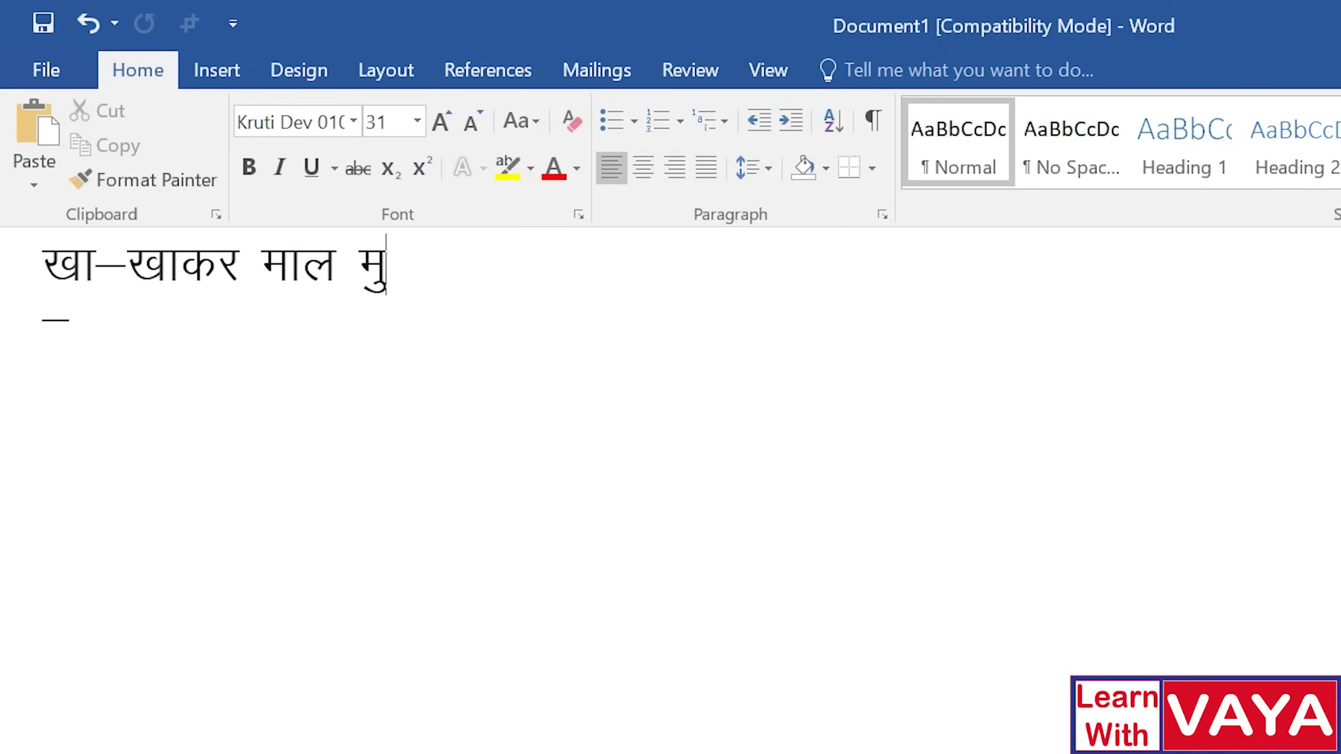
pyautogui.write('i')
pyautogui.write('Q~r dk')
pyautogui.press('Return')
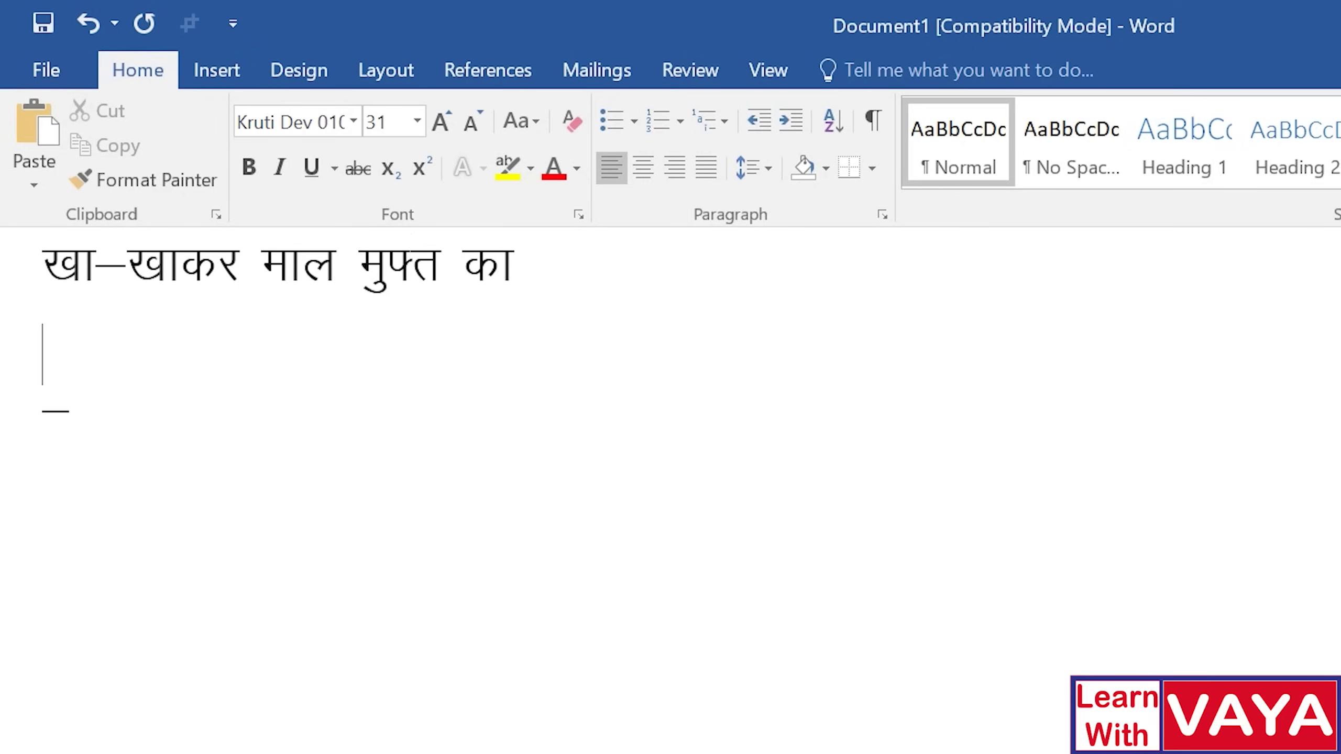
# Enter क्र, ट्ट and द using Alt codes, then add the telephone symbol with Alt+9742
pyautogui.press('alt')
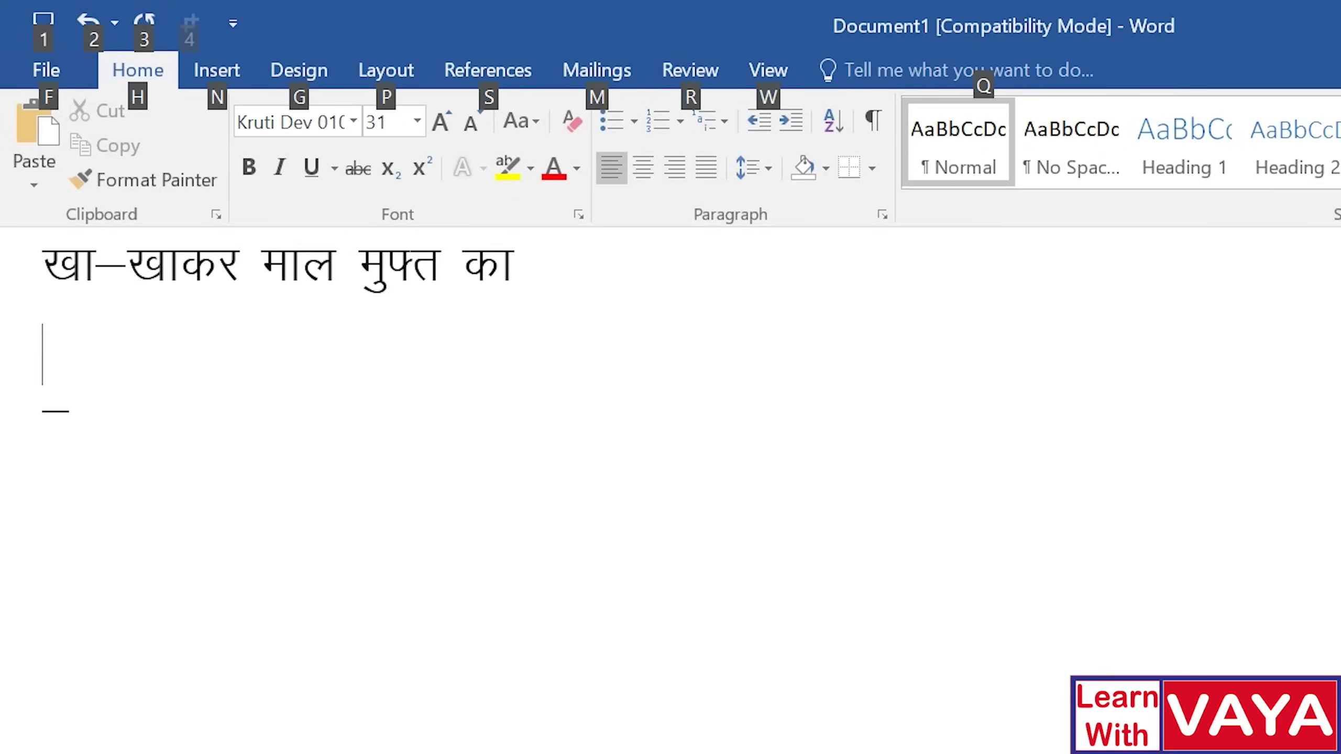
pyautogui.write('Ø')
pyautogui.press('alt')
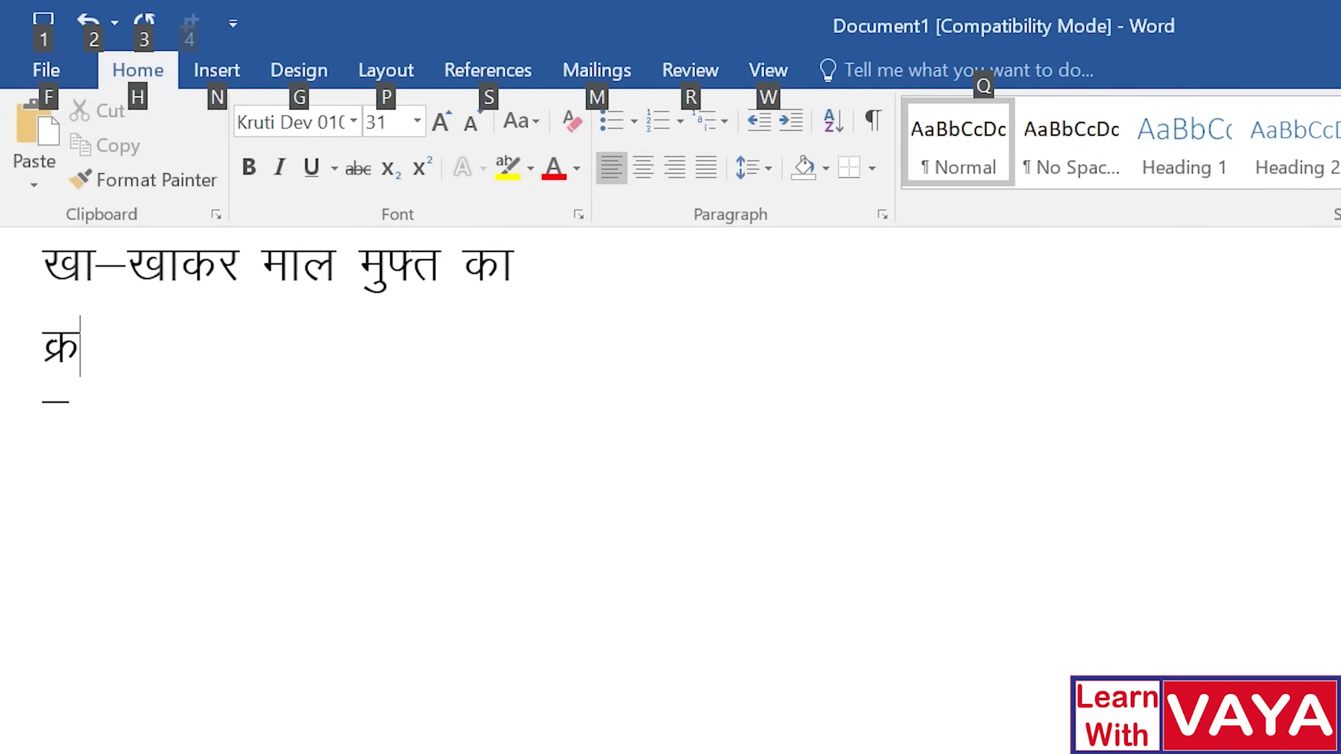
pyautogui.write('Í')
pyautogui.write('n')
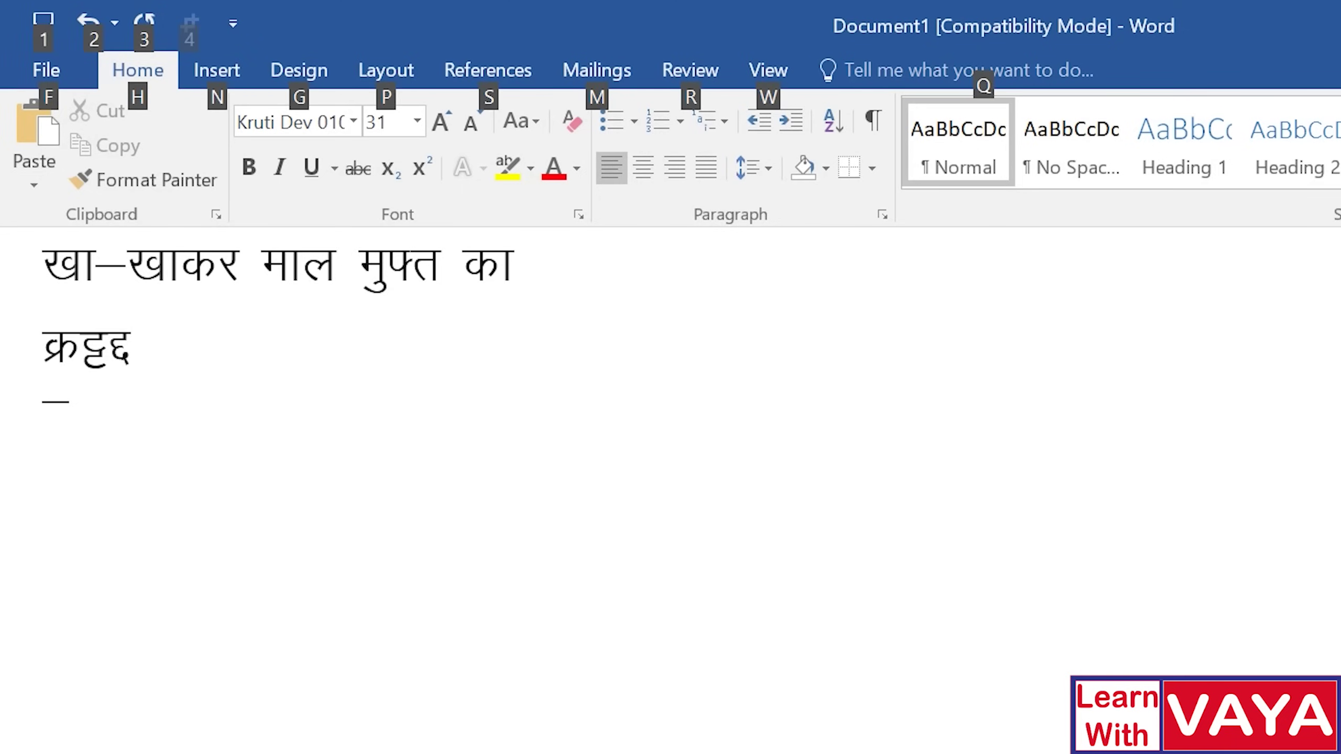
pyautogui.press('alt+KP_9+KP_7+KP_4+KP_2')
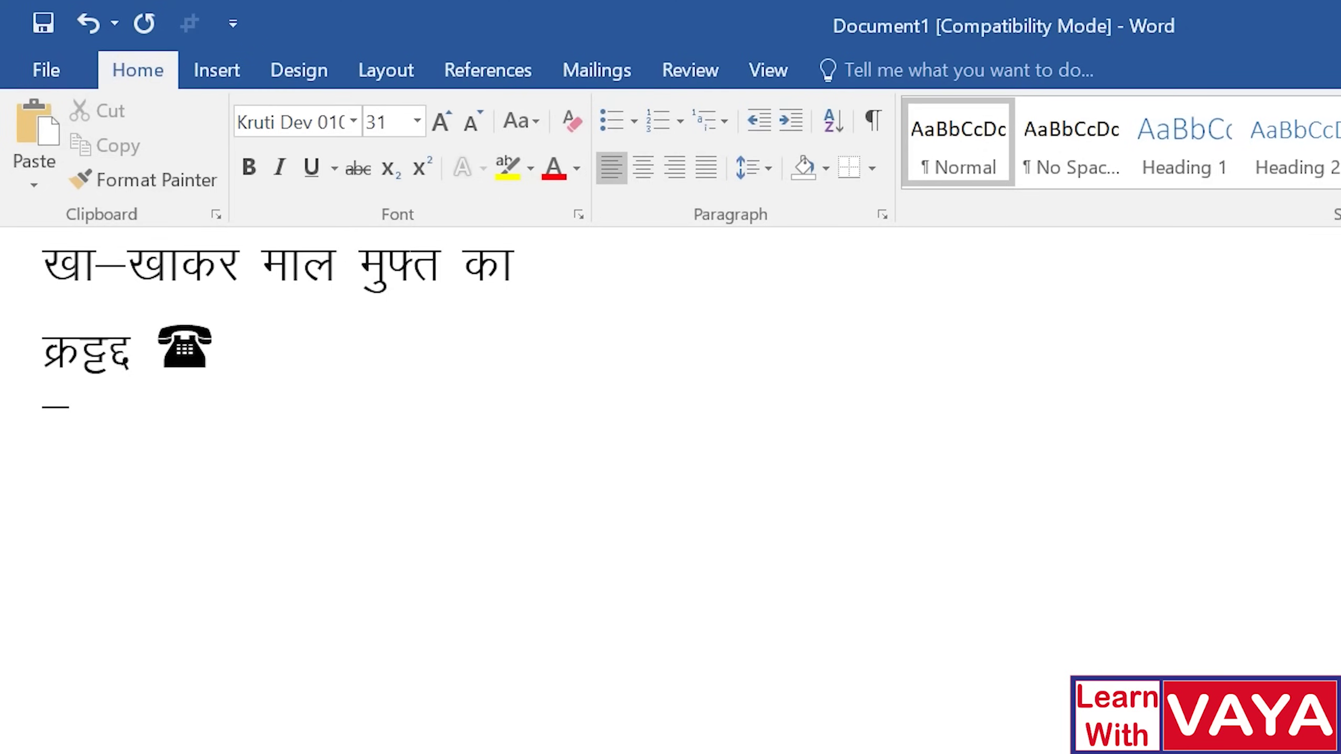